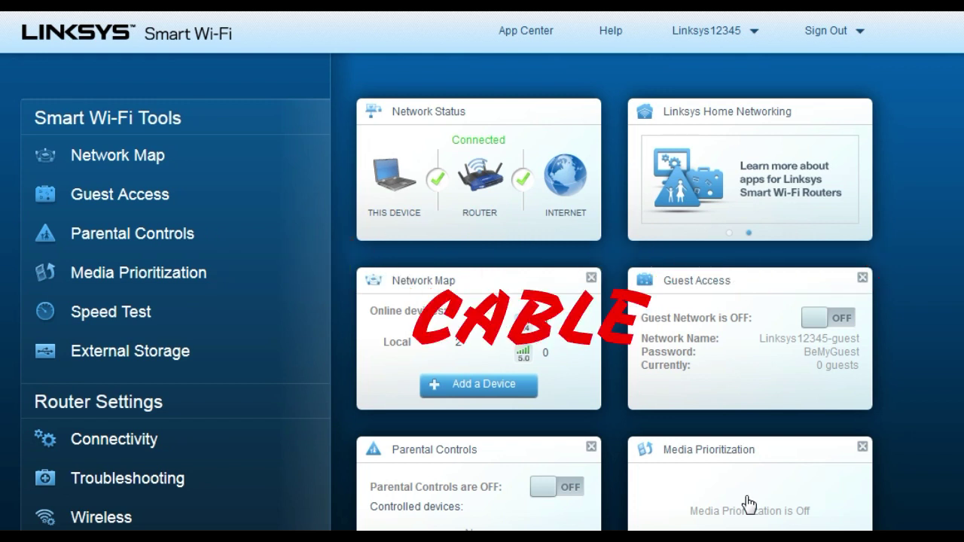
# Open the router's IPv4 internet settings under Connectivity and enable MAC Address Clone.
pyautogui.click(122, 442)
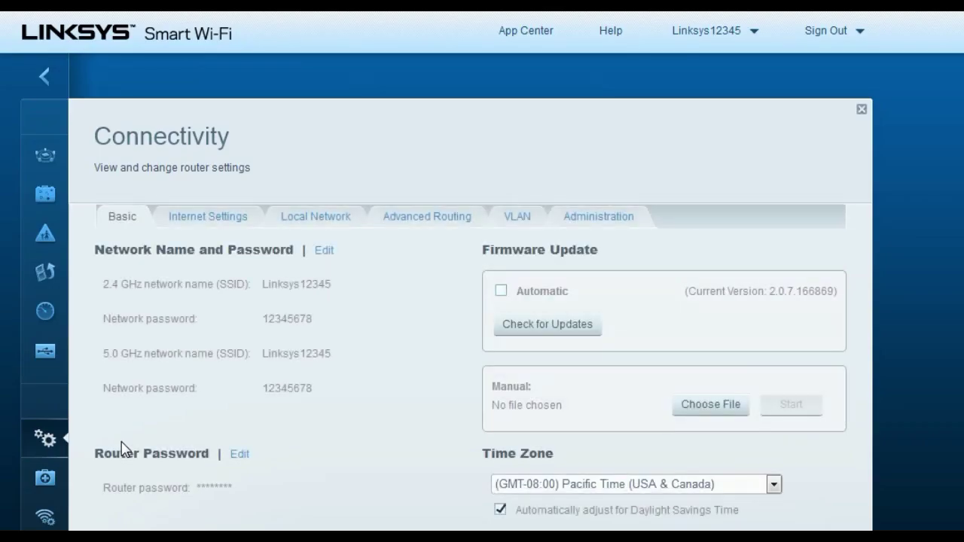
pyautogui.click(213, 226)
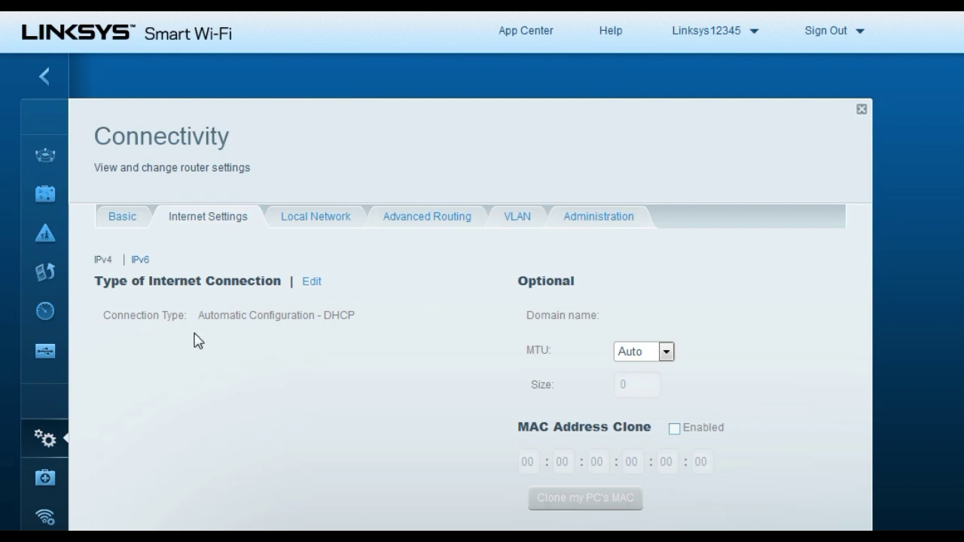
pyautogui.scroll(-1, 678, 402)
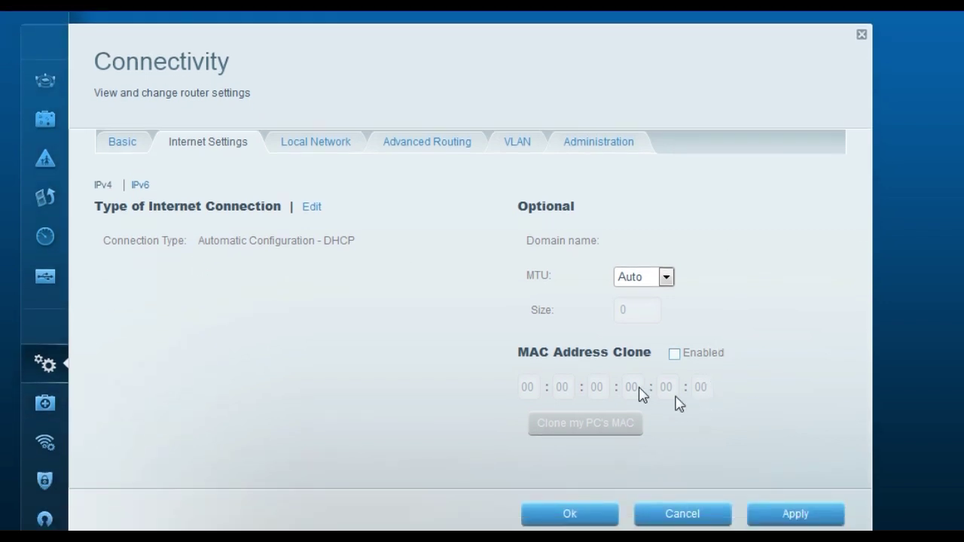
pyautogui.click(674, 354)
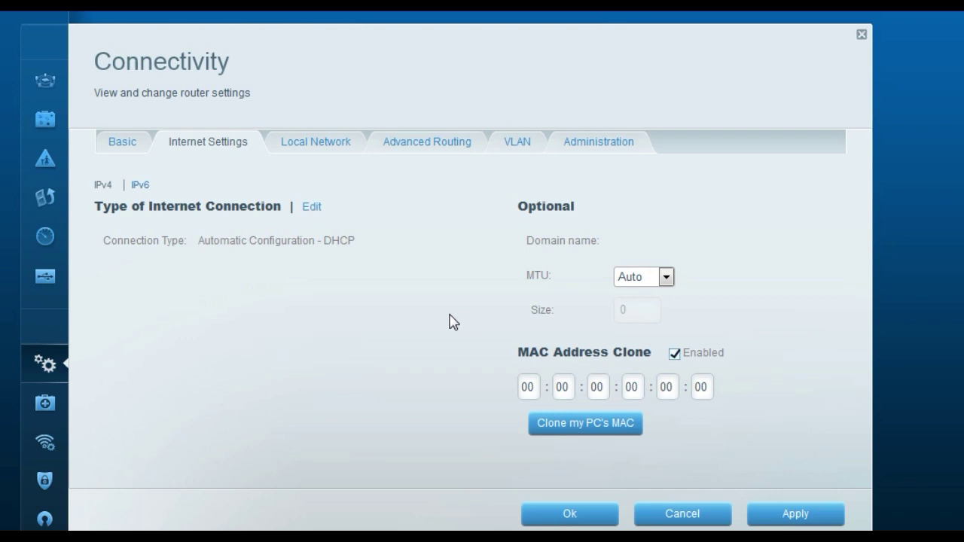
# Edit the type of internet connection, choose PPPoE and review its username, password and connection mode fields.
pyautogui.click(315, 210)
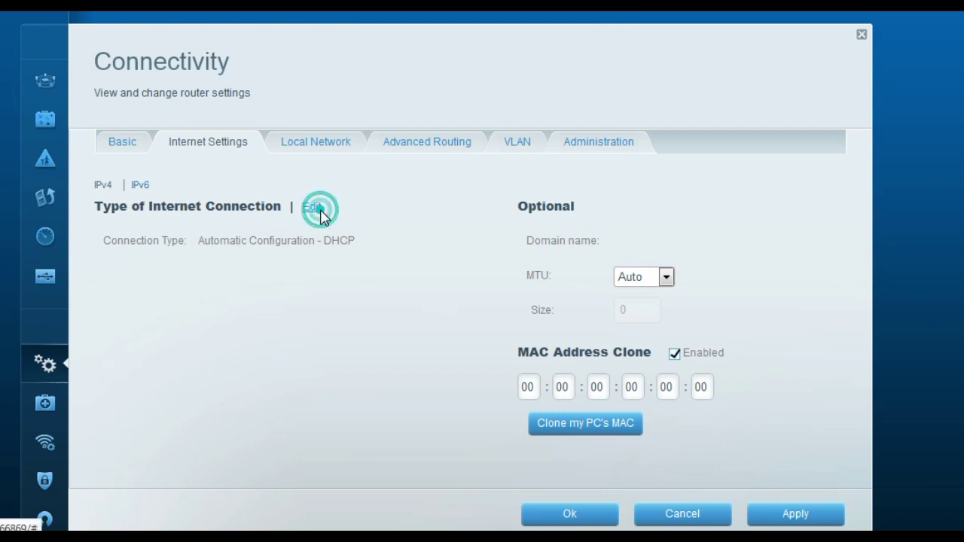
pyautogui.click(300, 243)
pyautogui.click(293, 302)
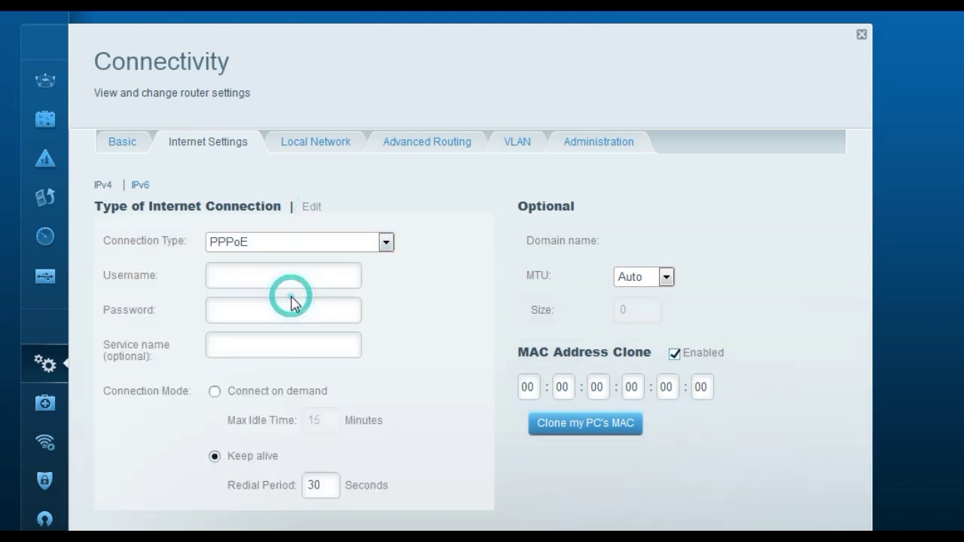
pyautogui.click(273, 276)
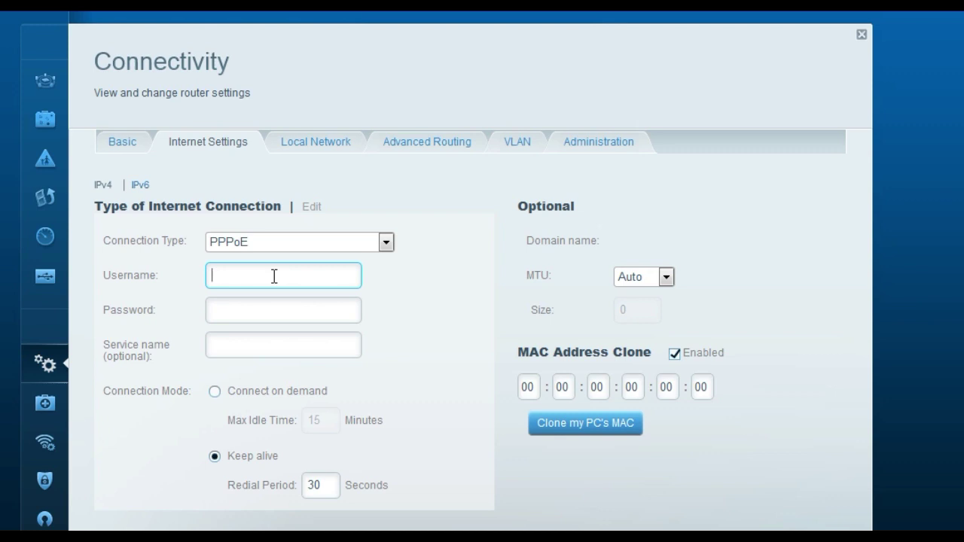
pyautogui.scroll(-2, 270, 260)
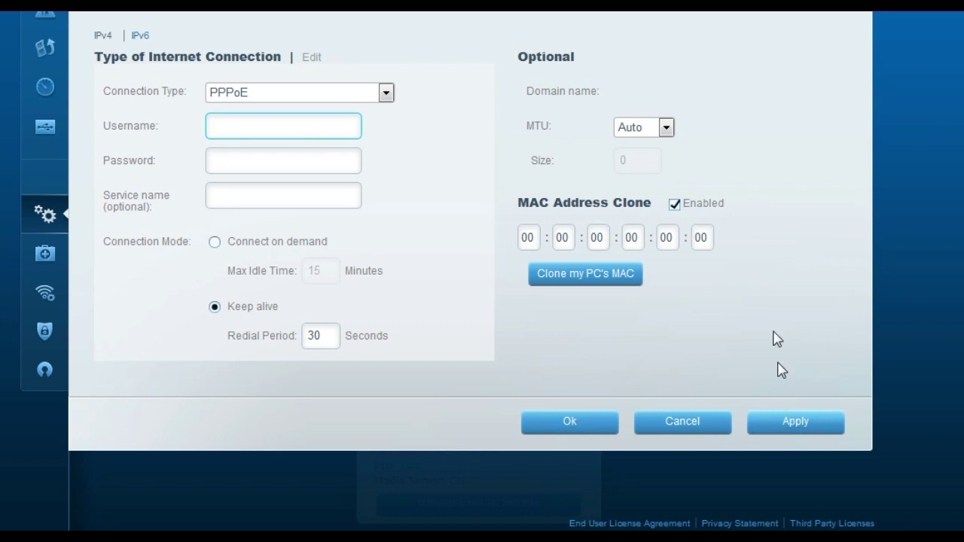
pyautogui.scroll(2, 771, 304)
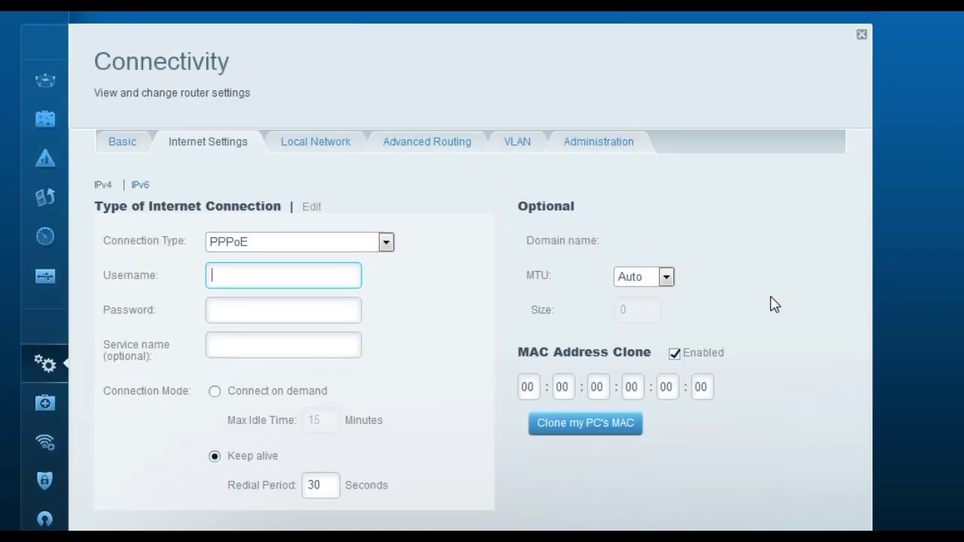
# Set the internet connection type to Static IP.
pyautogui.click(339, 239)
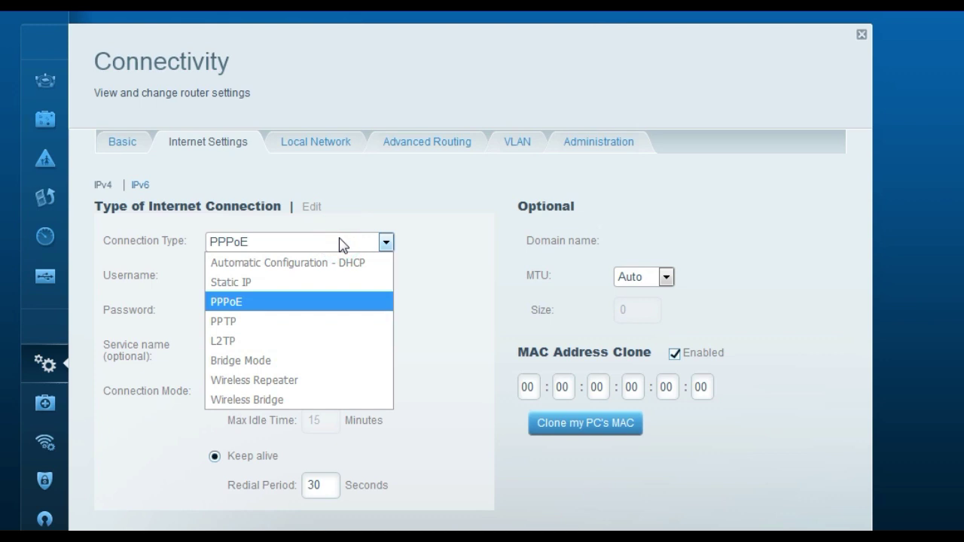
pyautogui.click(333, 285)
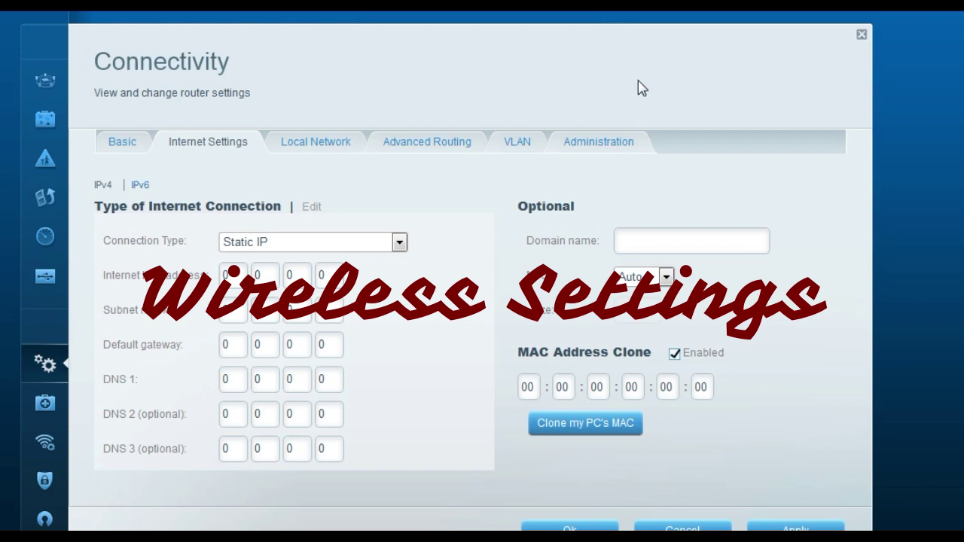
# Open the wireless settings, examine both network name fields and select the 2.4 GHz network's password.
pyautogui.click(47, 443)
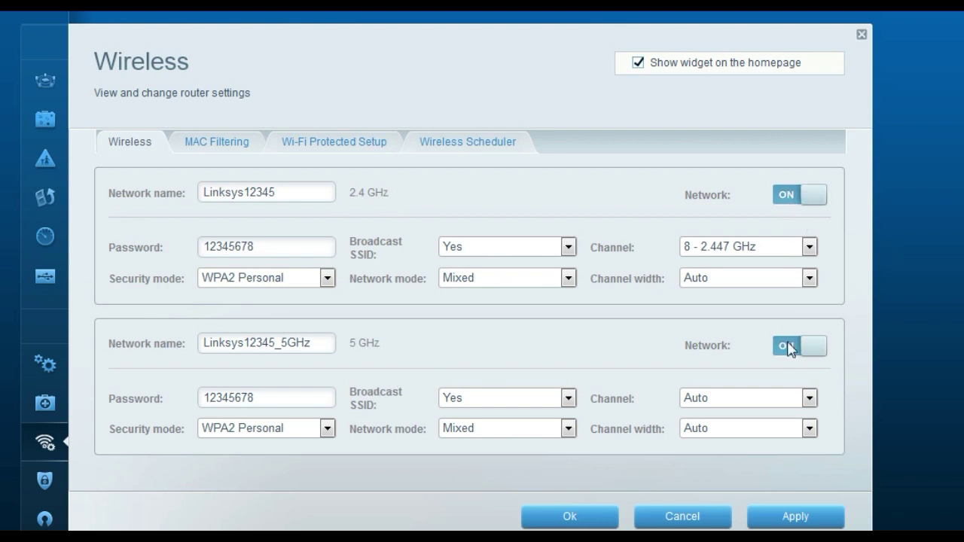
pyautogui.click(302, 194)
pyautogui.click(242, 343)
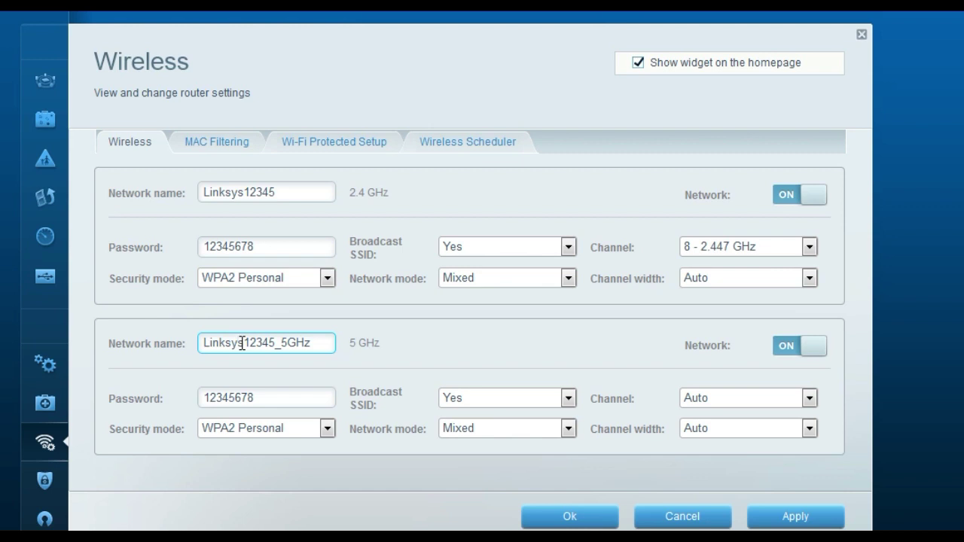
pyautogui.click(286, 247)
pyautogui.doubleClick(215, 247)
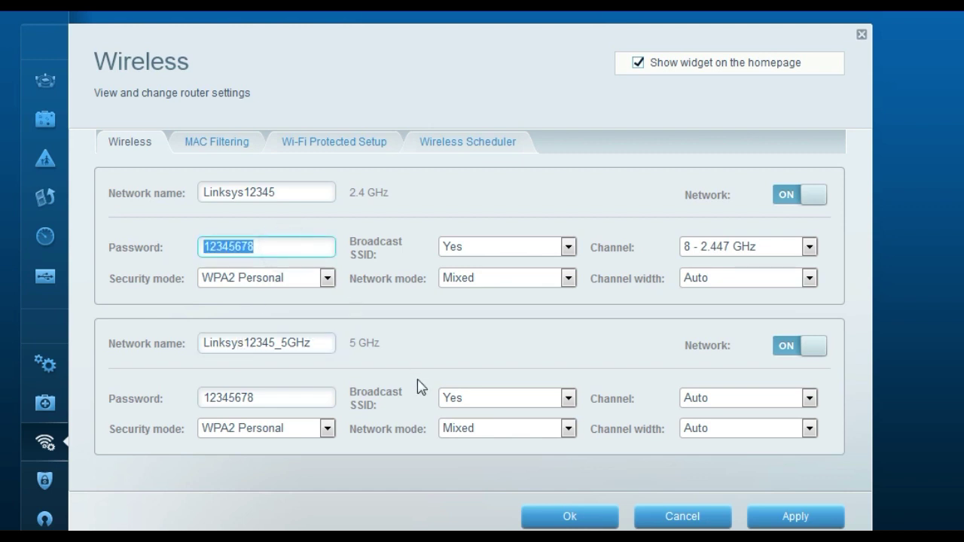
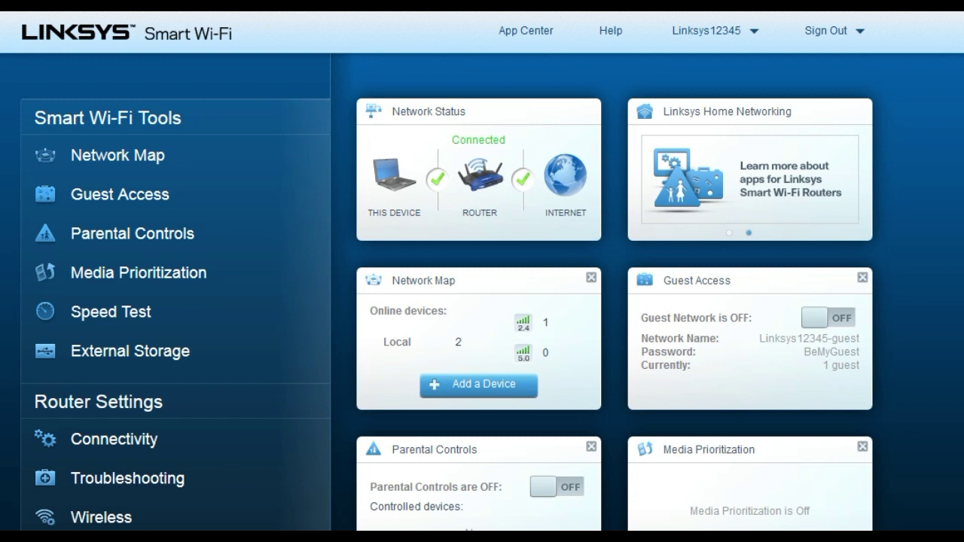
# Allow guest access and enable both the 2.4 GHz and 5 GHz guest networks.
pyautogui.click(145, 197)
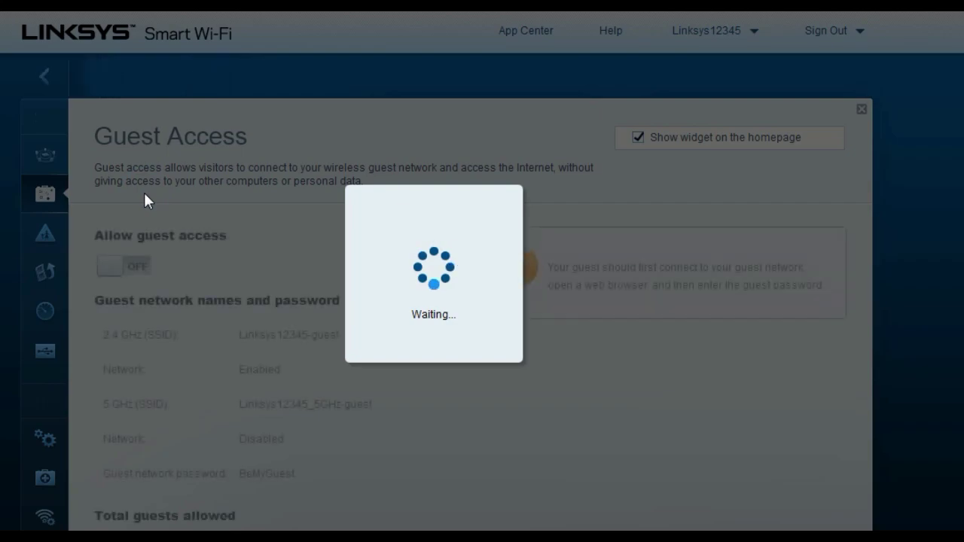
pyautogui.scroll(-1, 339, 264)
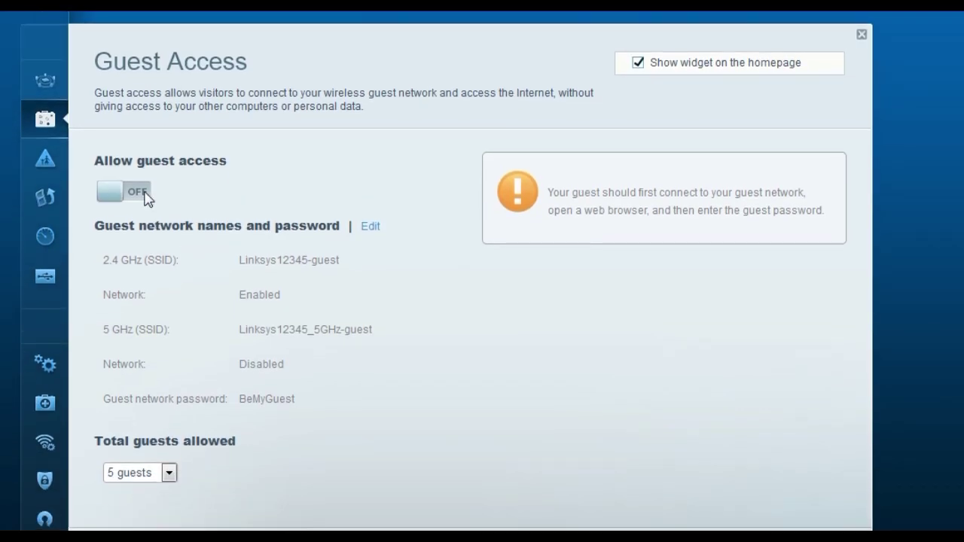
pyautogui.click(140, 192)
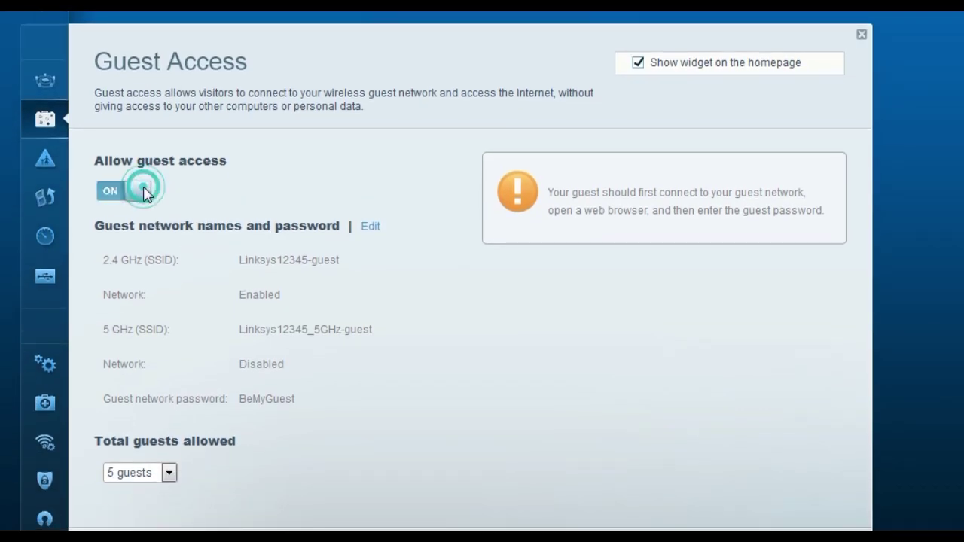
pyautogui.click(370, 227)
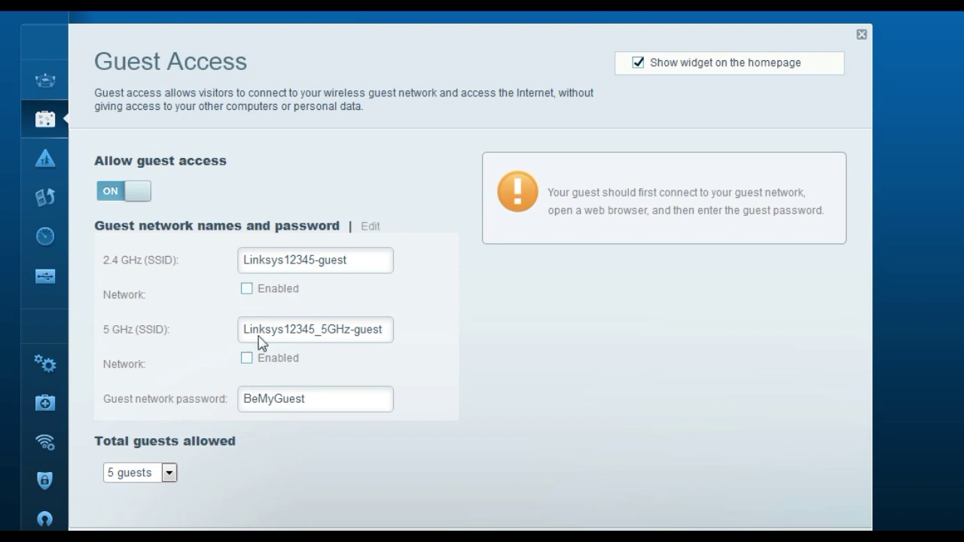
pyautogui.click(248, 289)
pyautogui.click(247, 359)
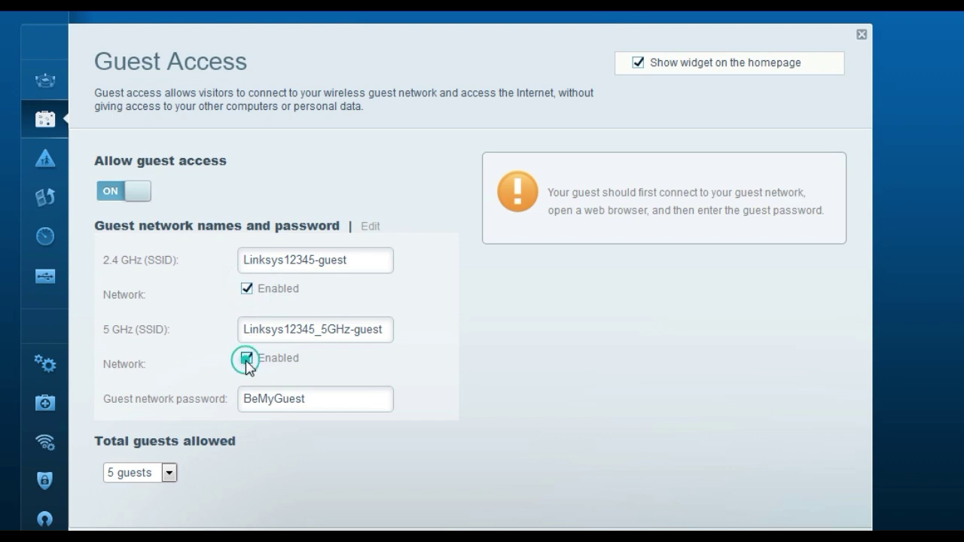
# Look at the guest network password field and set the total guests allowed to 10 guests.
pyautogui.moveTo(327, 397); pyautogui.dragTo(223, 402)
pyautogui.click(455, 400)
pyautogui.scroll(-1, 407, 384)
pyautogui.click(170, 397)
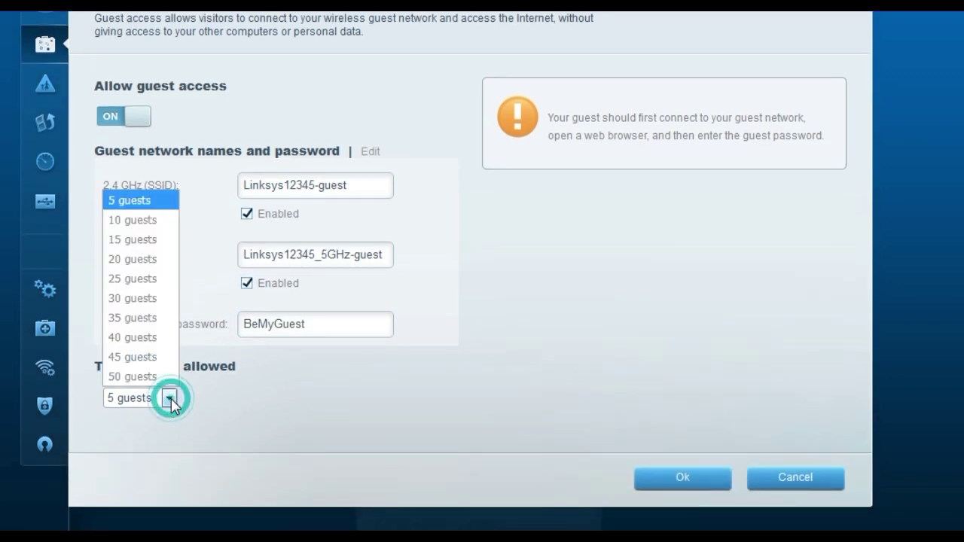
pyautogui.click(160, 220)
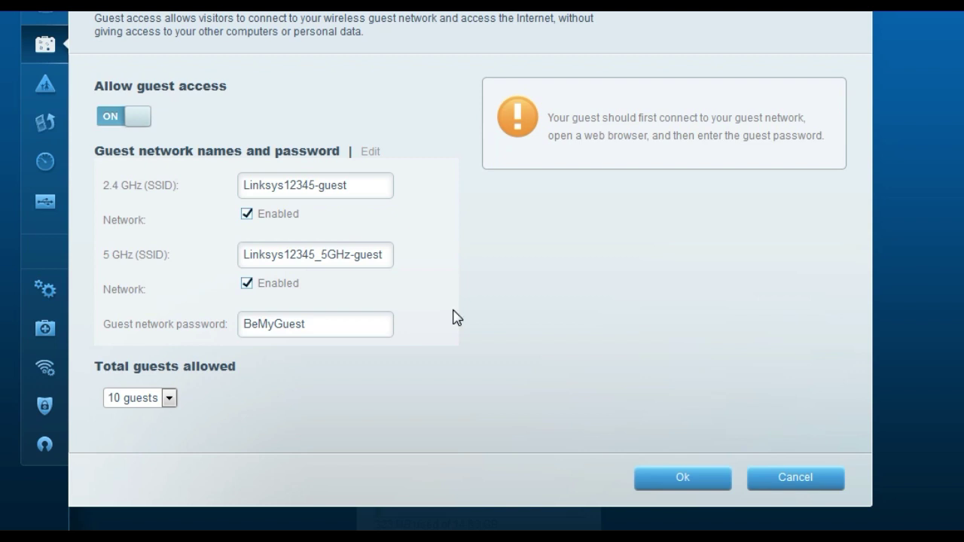
# Turn guest access off, confirm the guest settings and return to the home page.
pyautogui.click(103, 122)
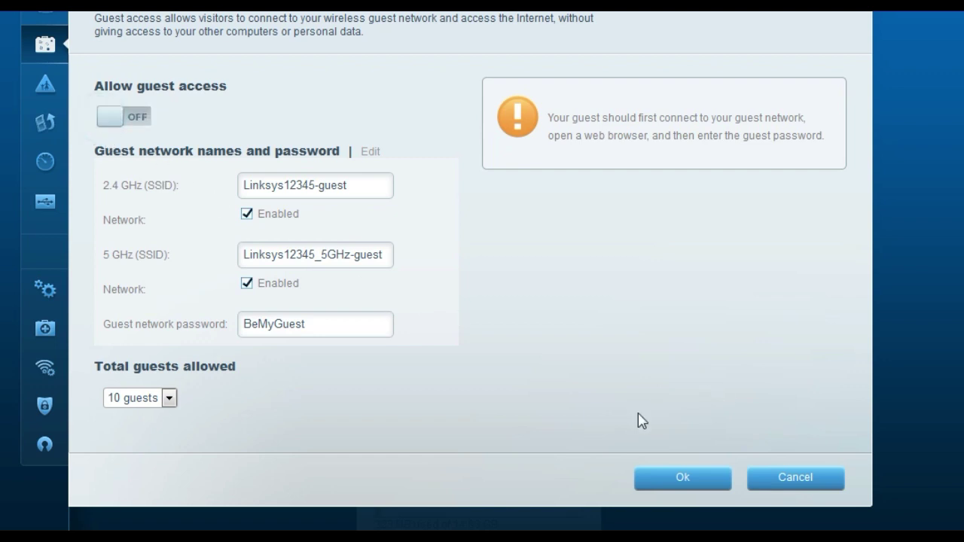
pyautogui.click(687, 479)
pyautogui.scroll(3, 523, 388)
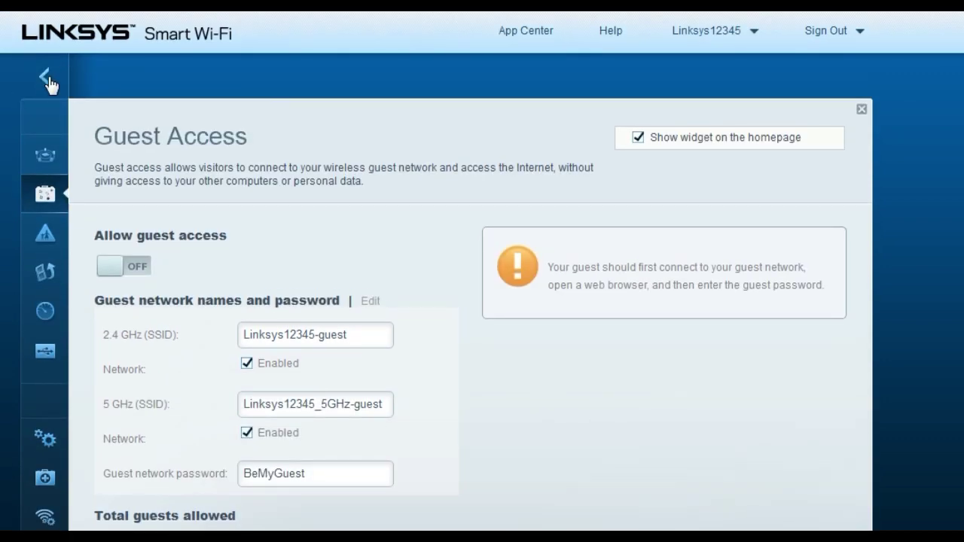
pyautogui.click(46, 79)
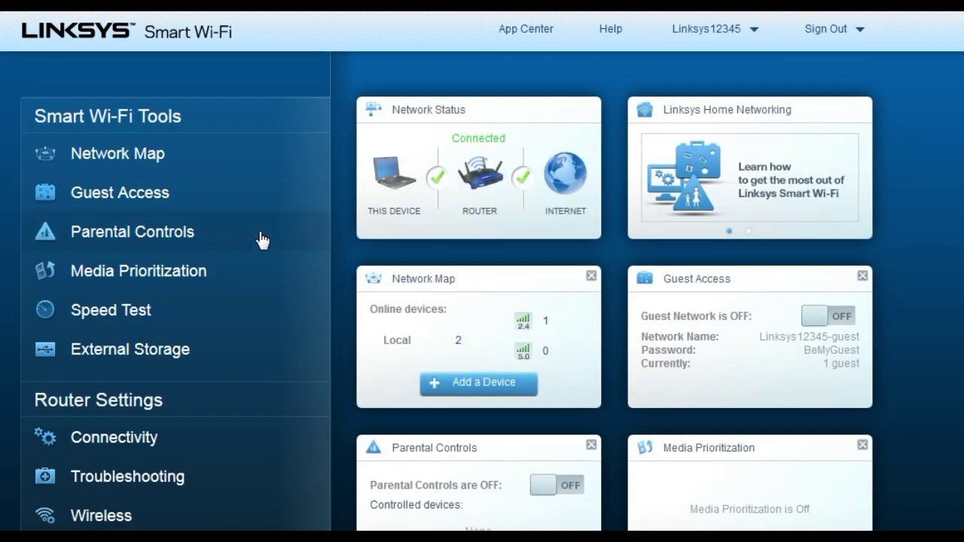
# Open the basic connectivity settings and bring up the manual firmware file selection, closing it without choosing a file.
pyautogui.scroll(-2, 260, 241)
pyautogui.click(148, 289)
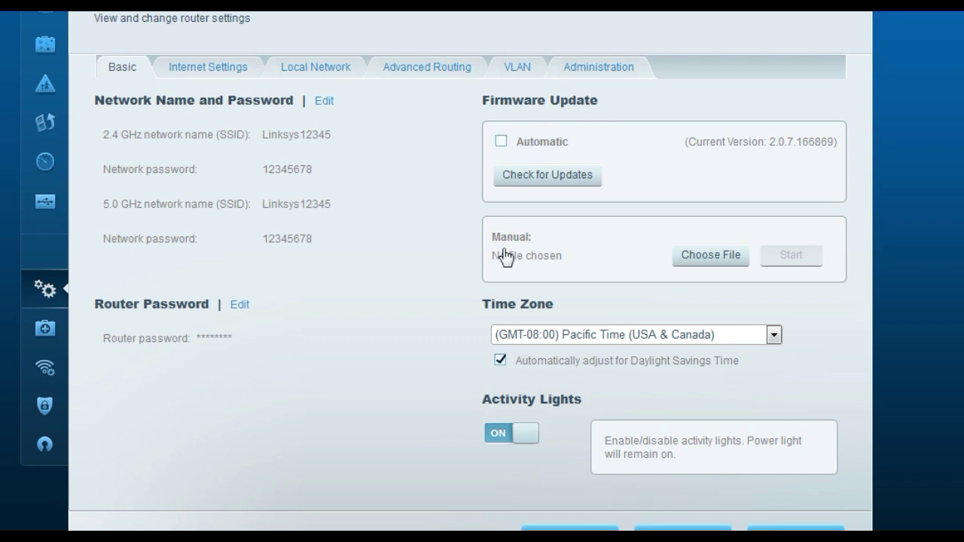
pyautogui.click(700, 270)
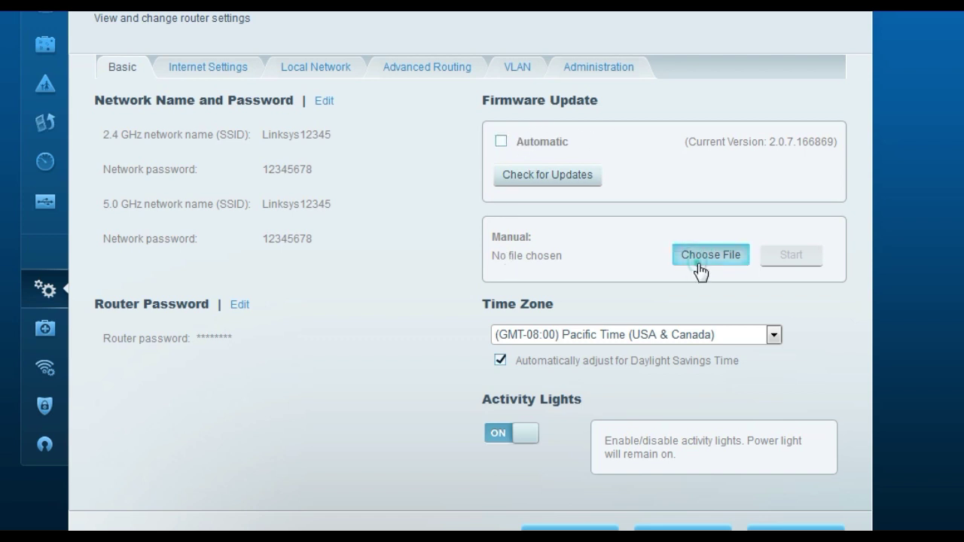
pyautogui.press('Escape')
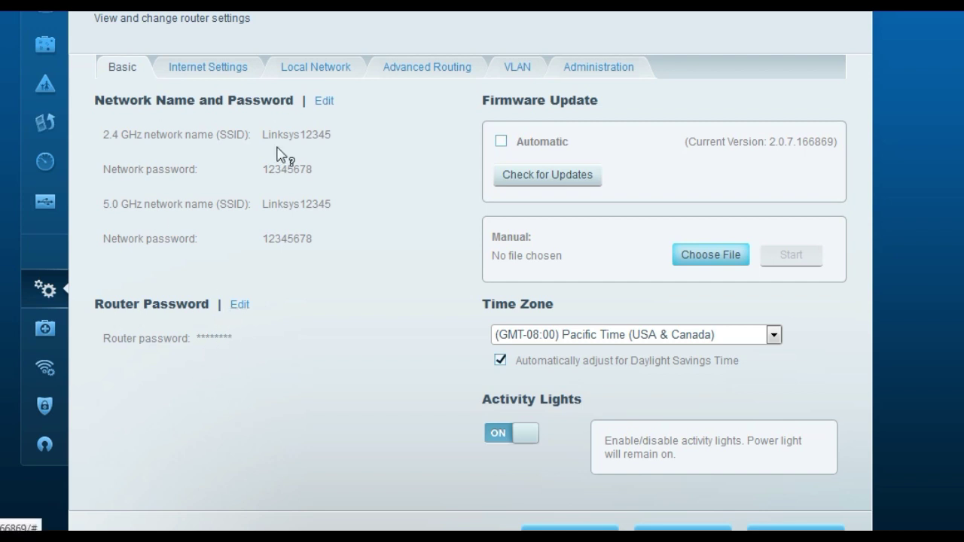
# Open the router password for editing and go through the current, new and confirmation password fields.
pyautogui.click(240, 306)
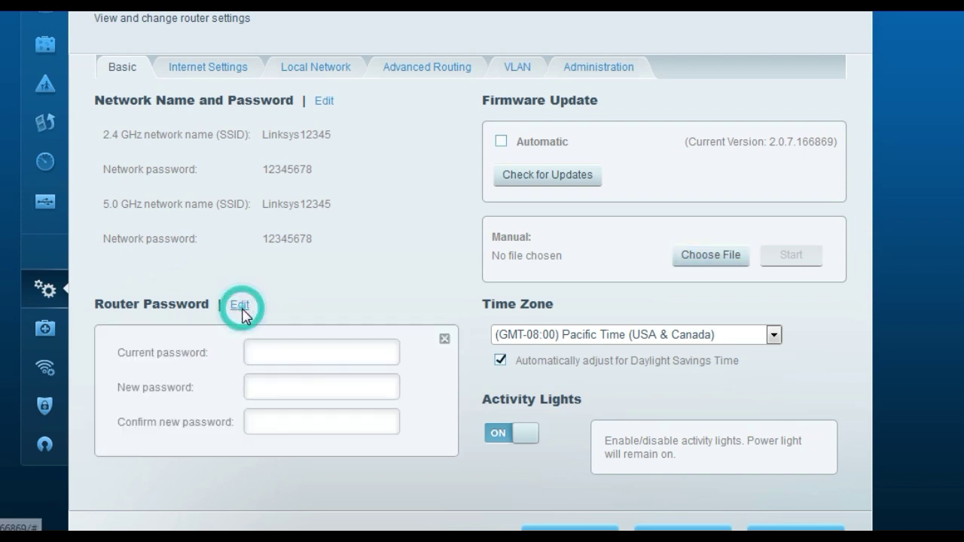
pyautogui.click(284, 350)
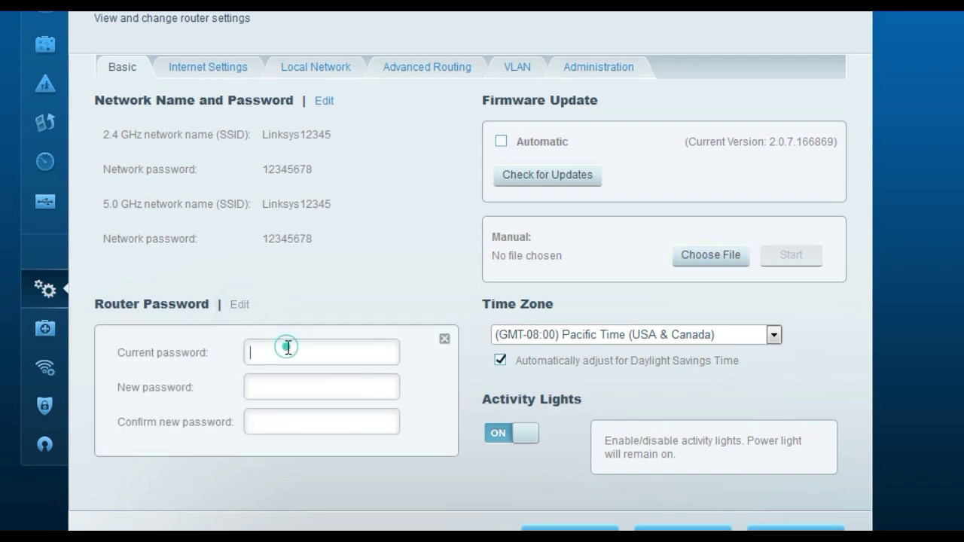
pyautogui.click(270, 397)
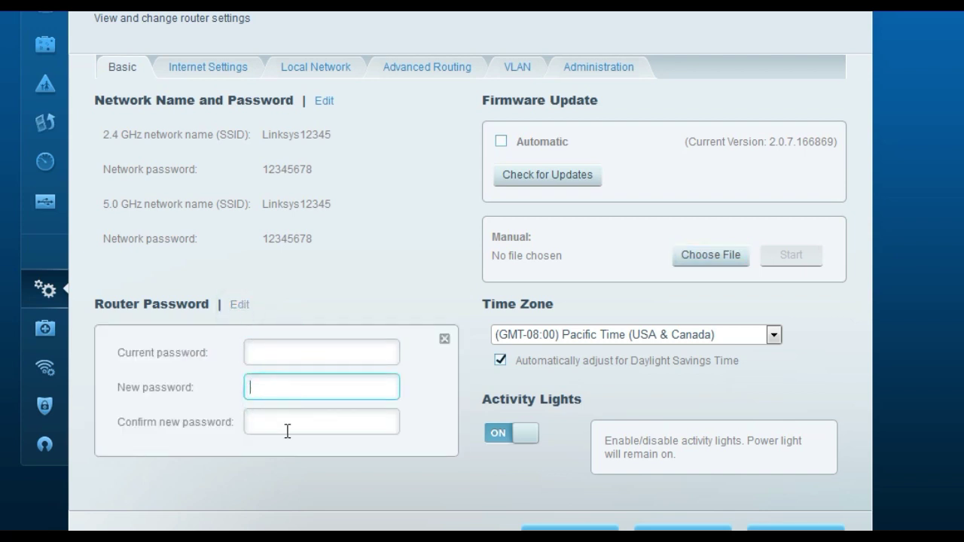
pyautogui.click(287, 426)
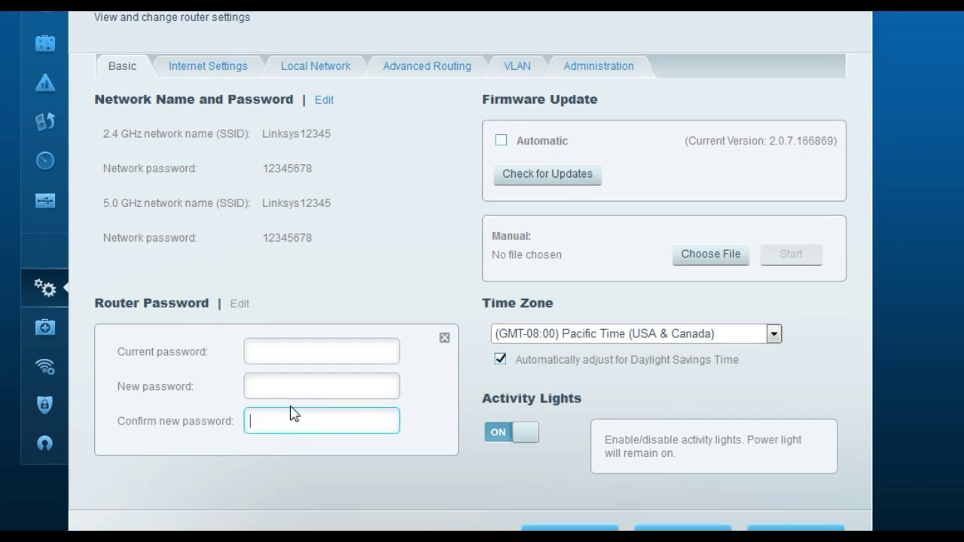
pyautogui.scroll(-2, 828, 482)
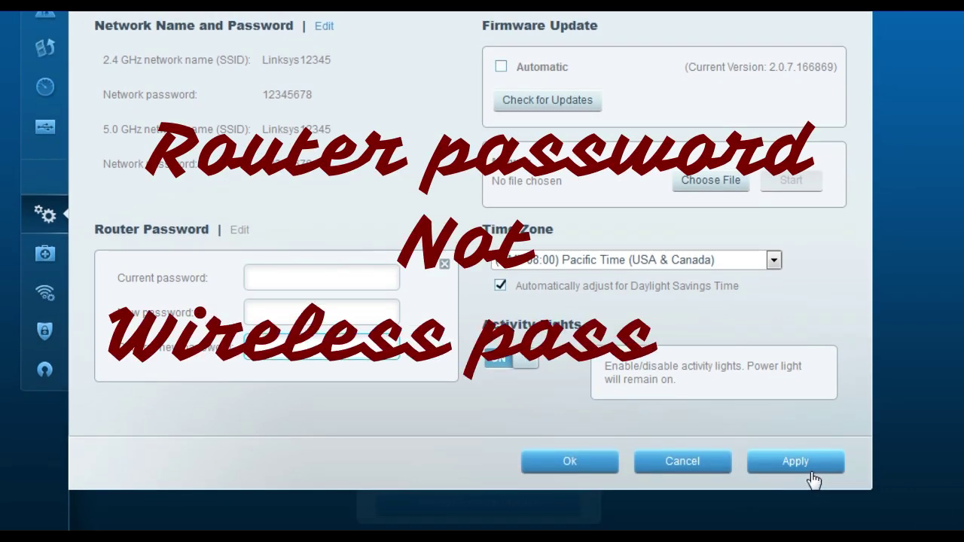